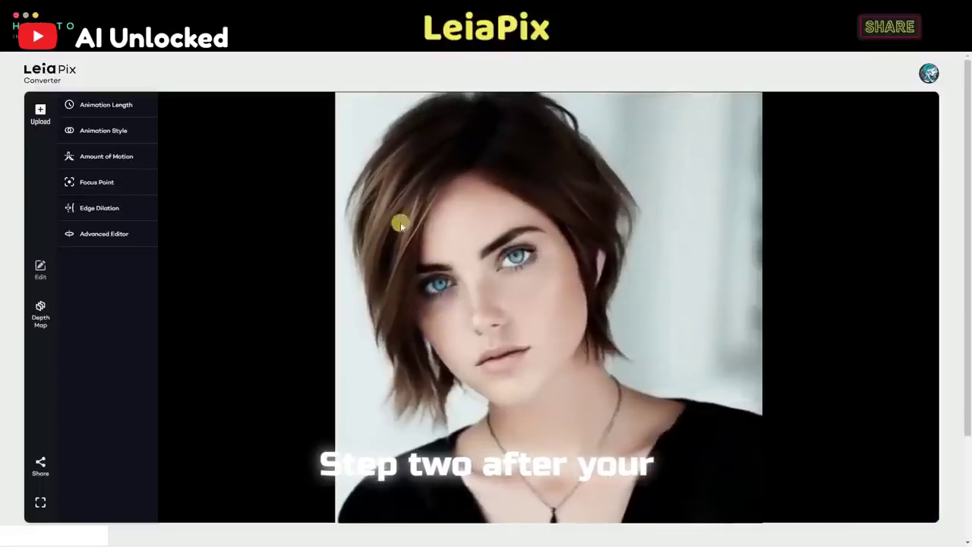
Set the animation length to 6 s and the amount of motion to More
click(124, 104)
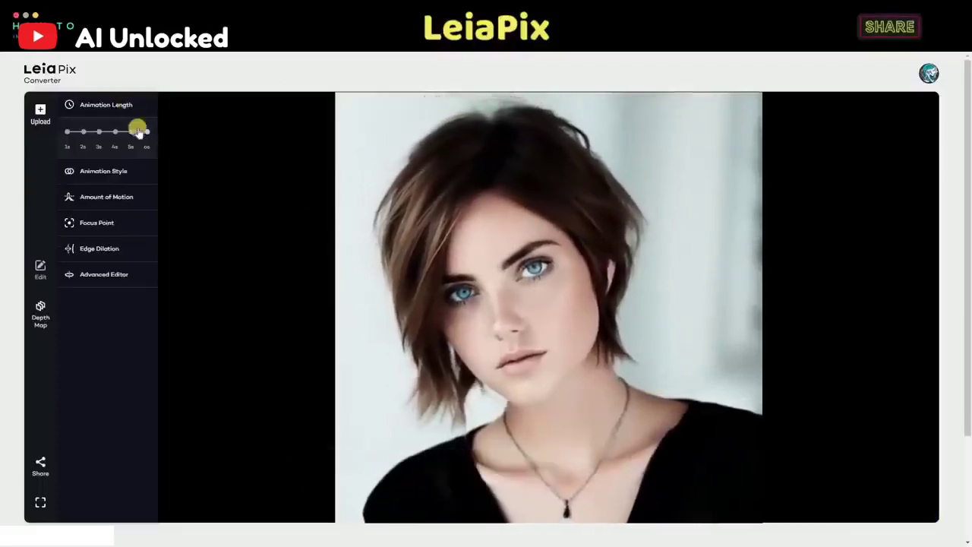
mouse_move(144, 132)
mouse_down()
mouse_move(63, 130)
mouse_move(148, 139)
mouse_move(59, 130)
mouse_move(108, 130)
mouse_move(110, 152)
mouse_move(104, 134)
mouse_move(147, 133)
mouse_up()
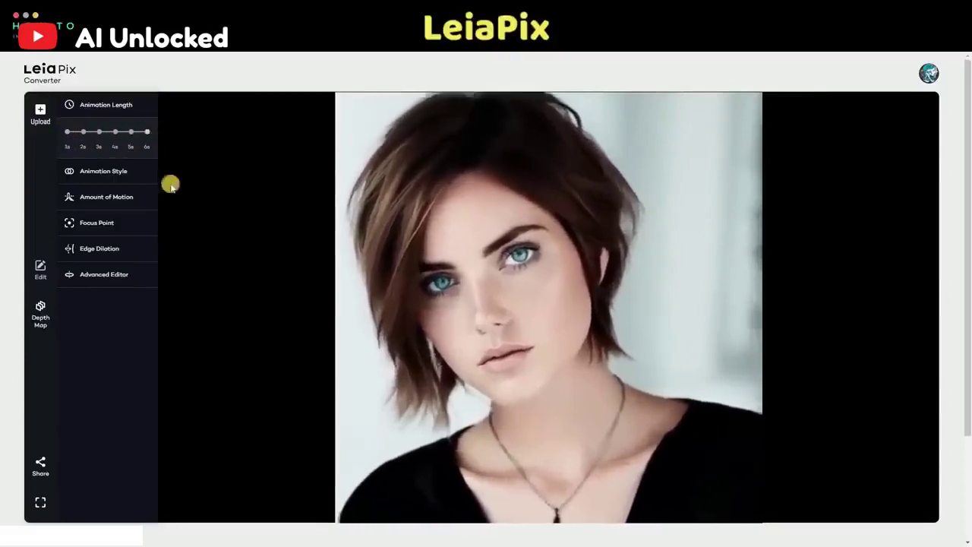
click(110, 172)
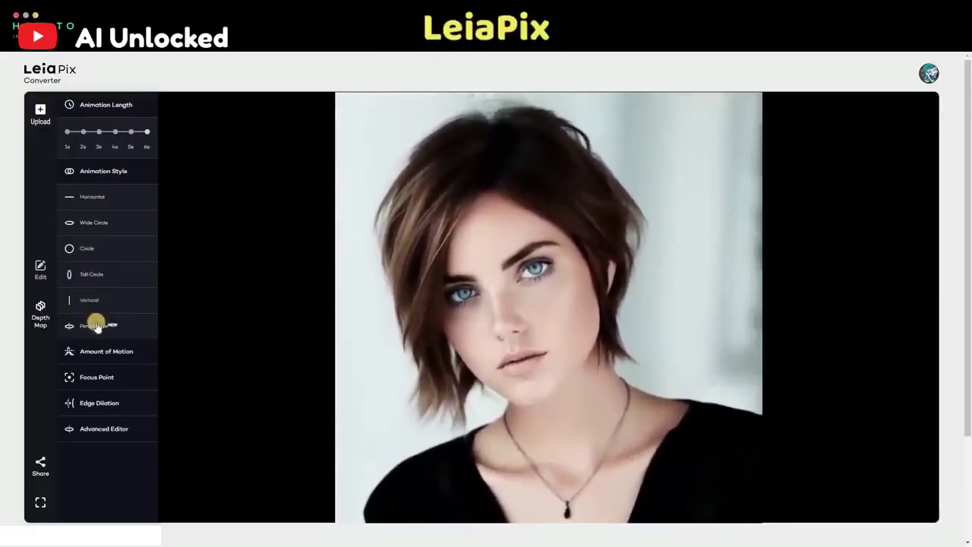
click(103, 351)
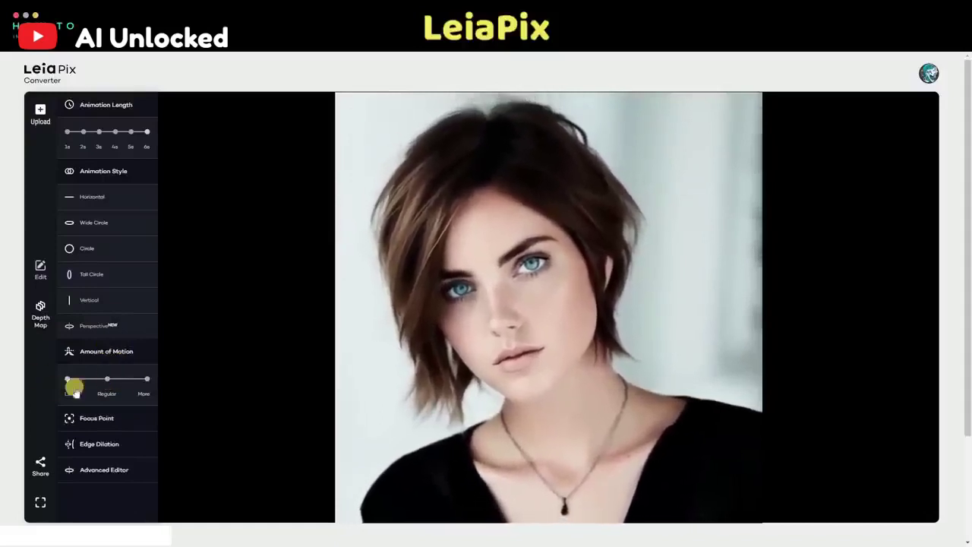
click(104, 379)
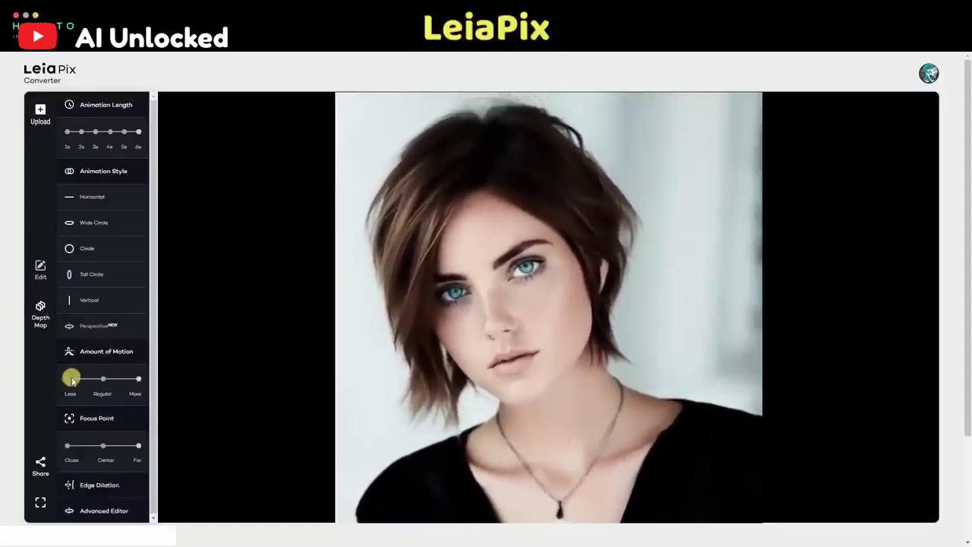
Set the focus point to Center and the edge dilation between 1.0 and 1.5
click(66, 444)
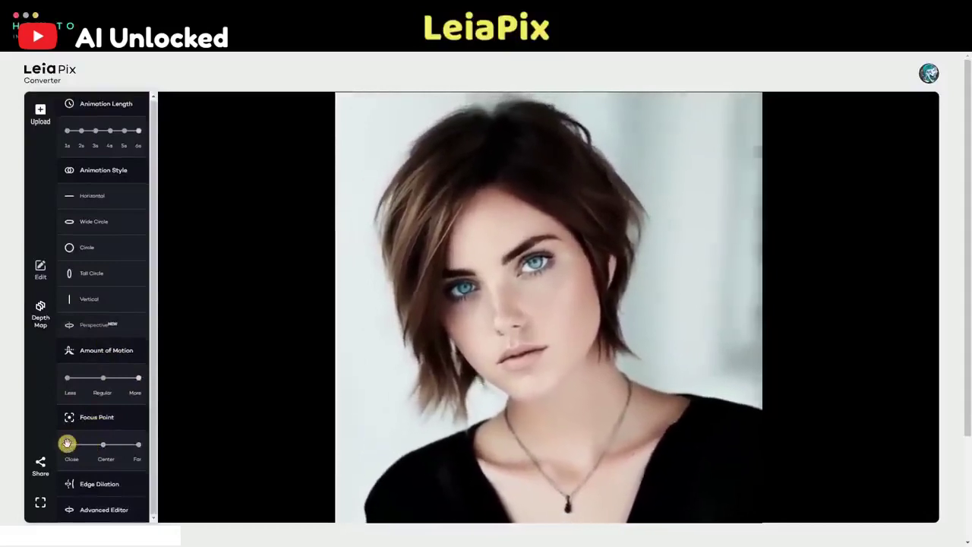
scroll(105, 425, down, 2)
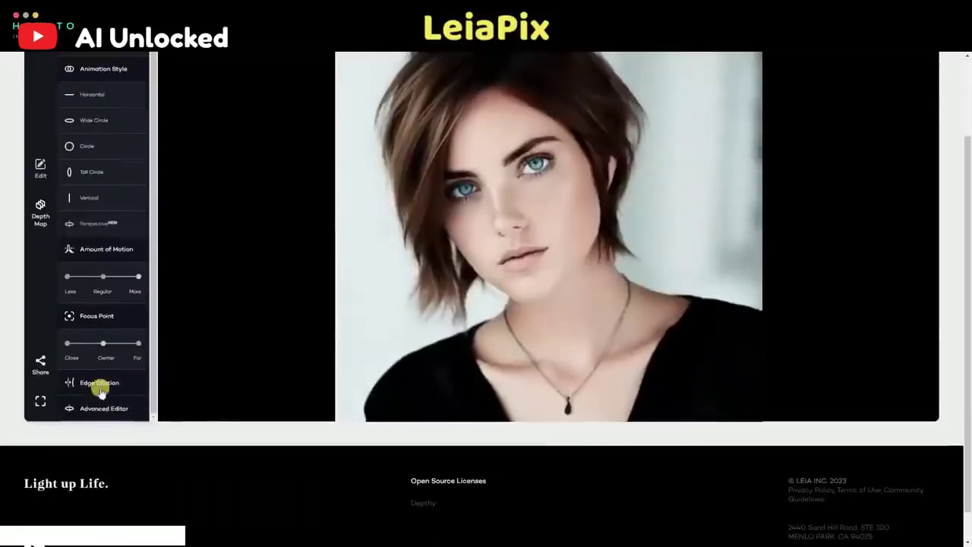
scroll(110, 448, up, 3)
click(104, 483)
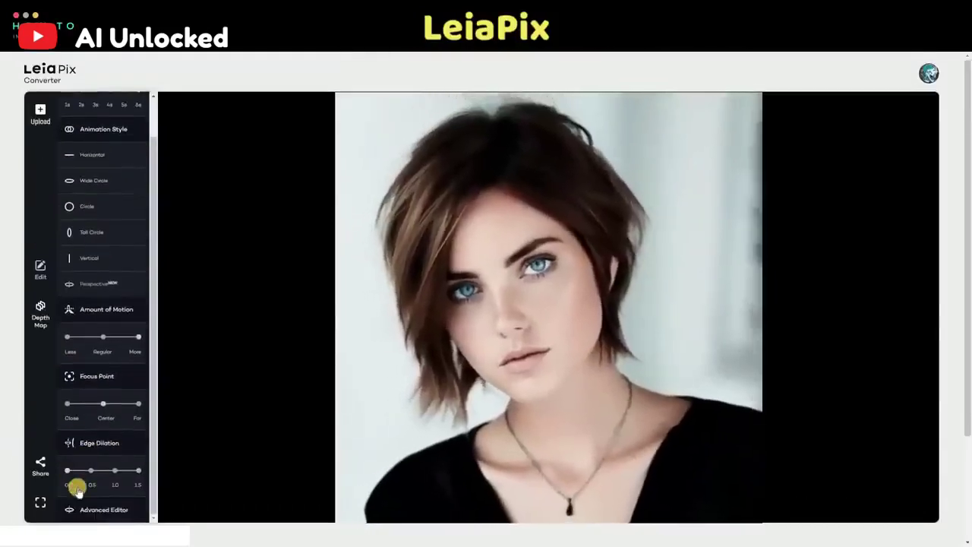
drag(92, 471, 115, 470)
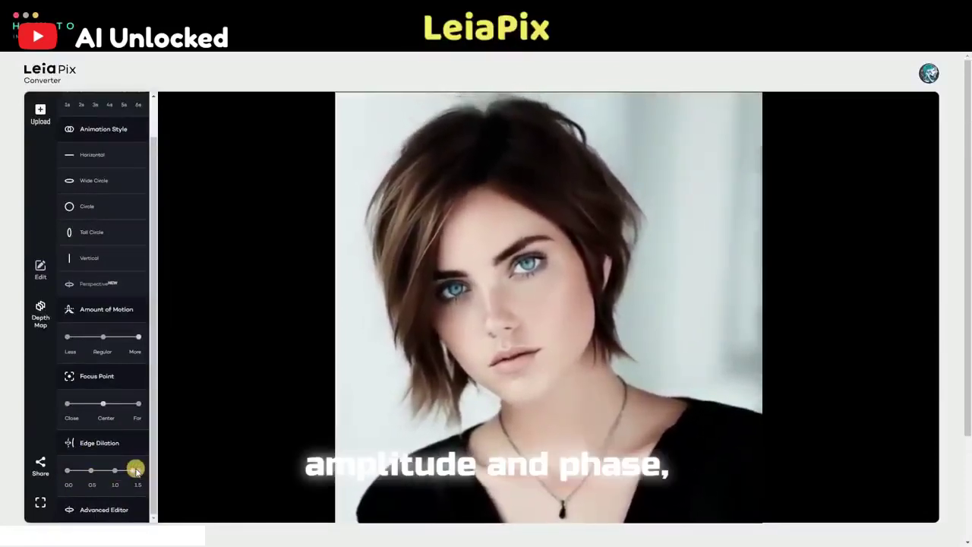
In the advanced editor, set Amplitude-X and Amplitude-Y near mid-range, Amplitude-Z just below maximum, and Phase-X and Phase-Z to 1/2
scroll(107, 465, down, 1)
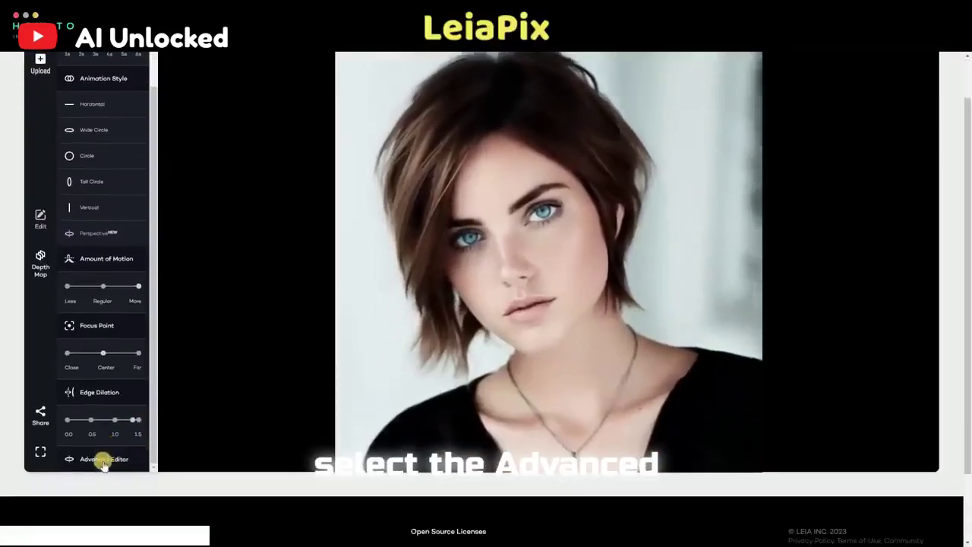
click(103, 462)
scroll(111, 311, up, 1)
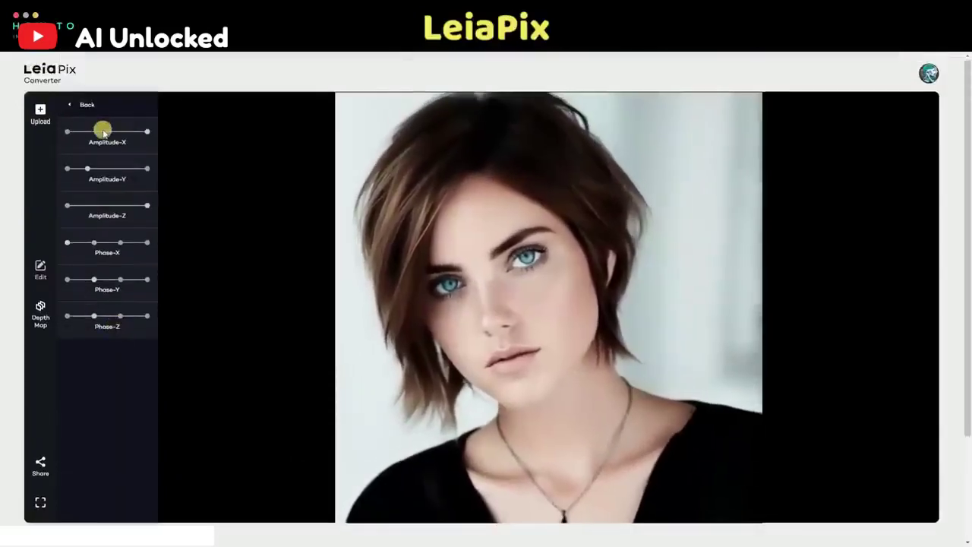
drag(101, 130, 96, 170)
mouse_move(147, 205)
mouse_down()
mouse_move(98, 215)
mouse_move(139, 215)
mouse_up()
mouse_move(95, 243)
mouse_down()
mouse_move(140, 249)
mouse_move(98, 243)
mouse_up()
drag(93, 278, 117, 281)
mouse_move(119, 315)
mouse_down()
mouse_move(96, 317)
mouse_move(120, 322)
mouse_up()
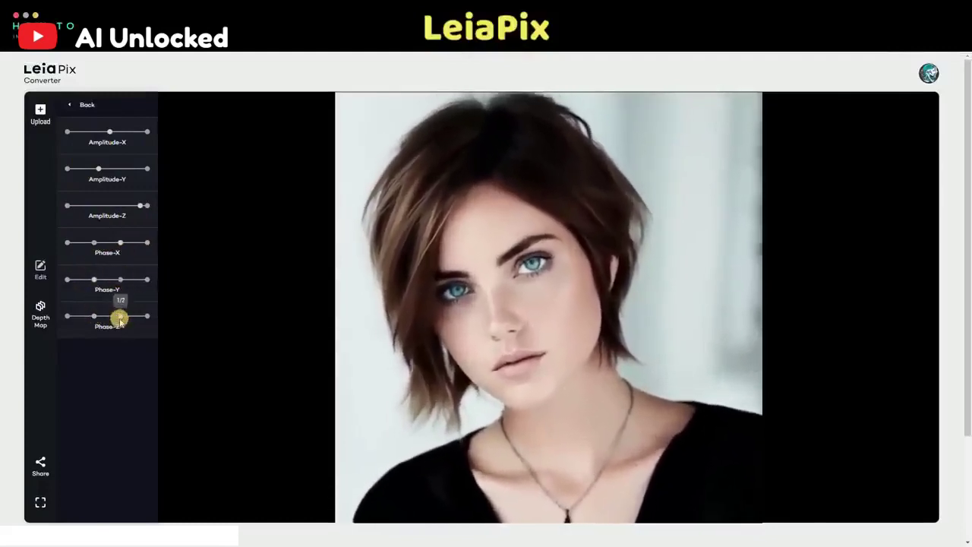
Set the depth map brush's depth, size, hardness and opacity to around mid-range and preview the animation
click(41, 312)
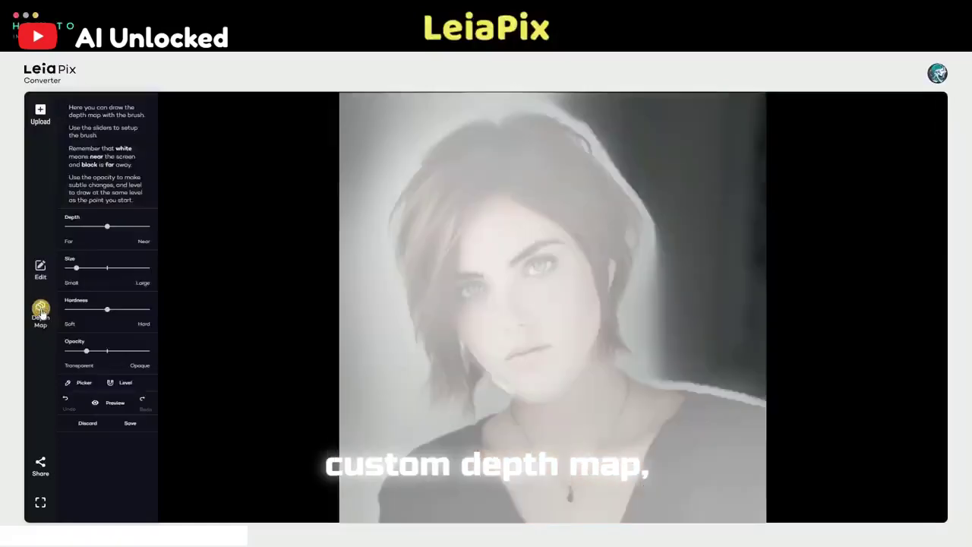
drag(115, 226, 104, 228)
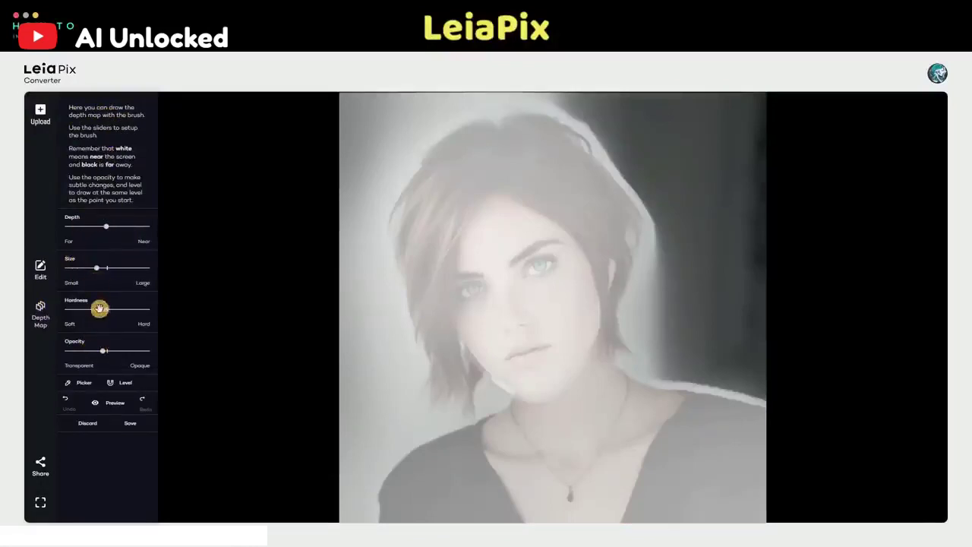
click(97, 404)
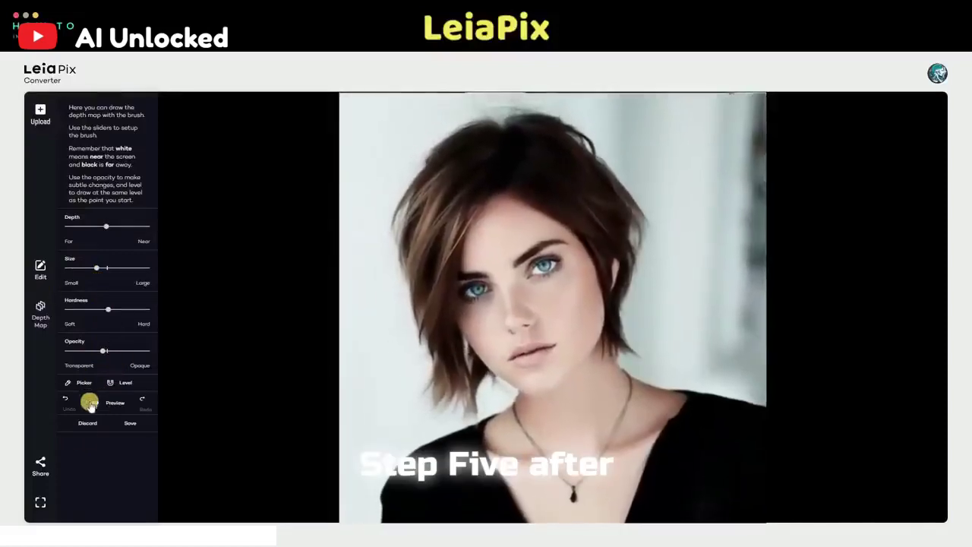
Save the animated portrait to the device as an MP4
click(41, 465)
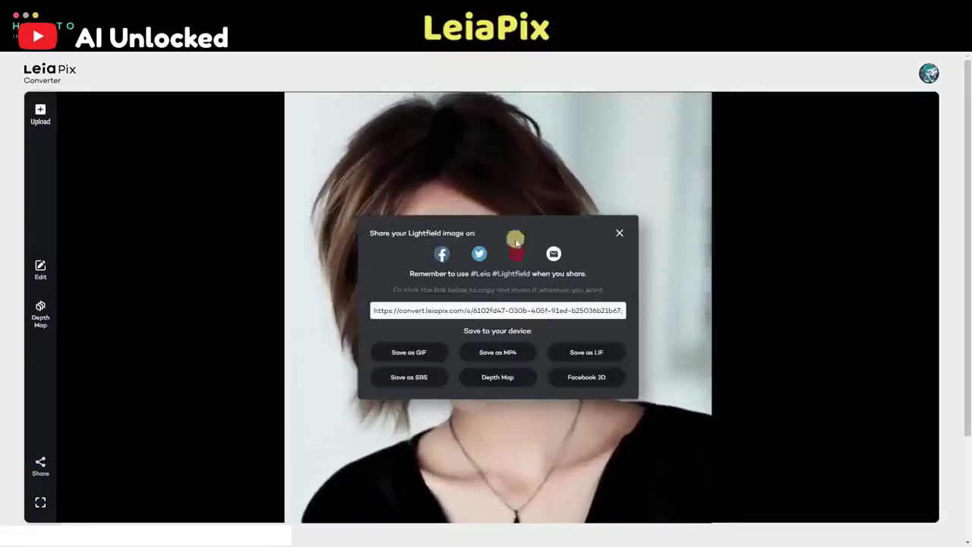
click(504, 356)
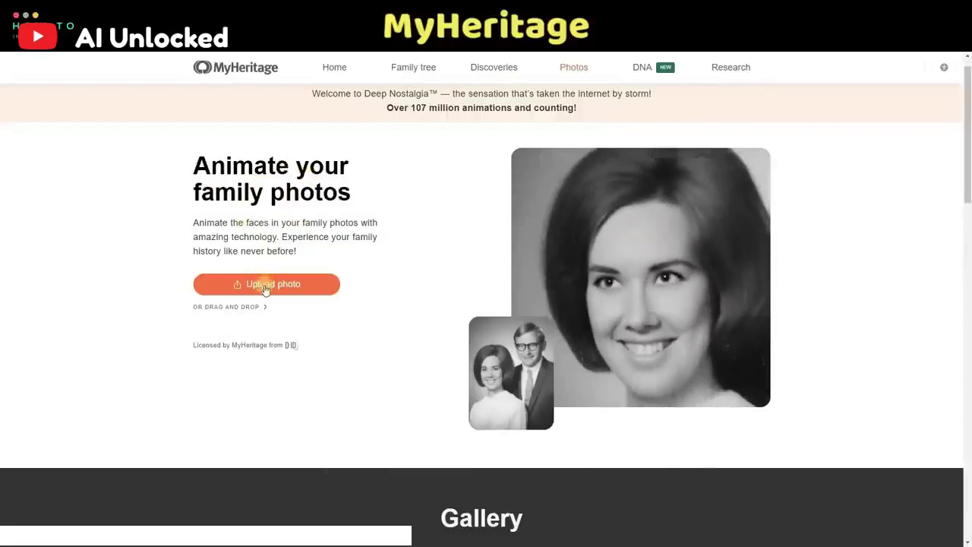
Switch to MyHeritage Deep Nostalgia and upload the photo "face b" for animation
click(307, 278)
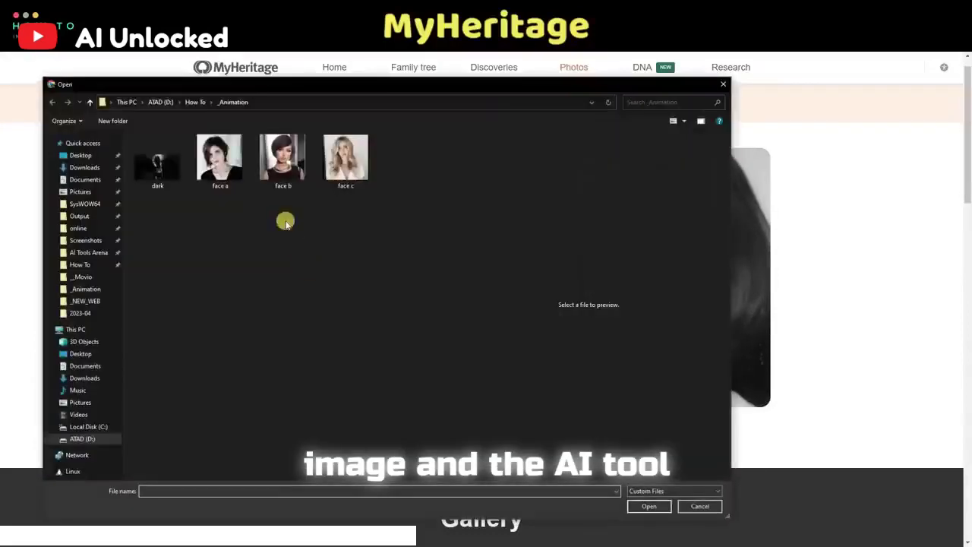
click(283, 169)
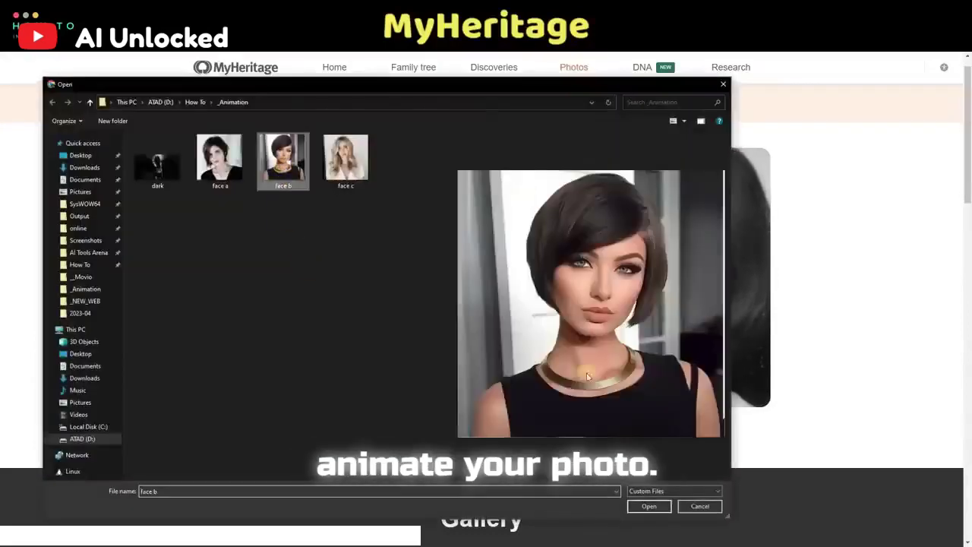
click(638, 505)
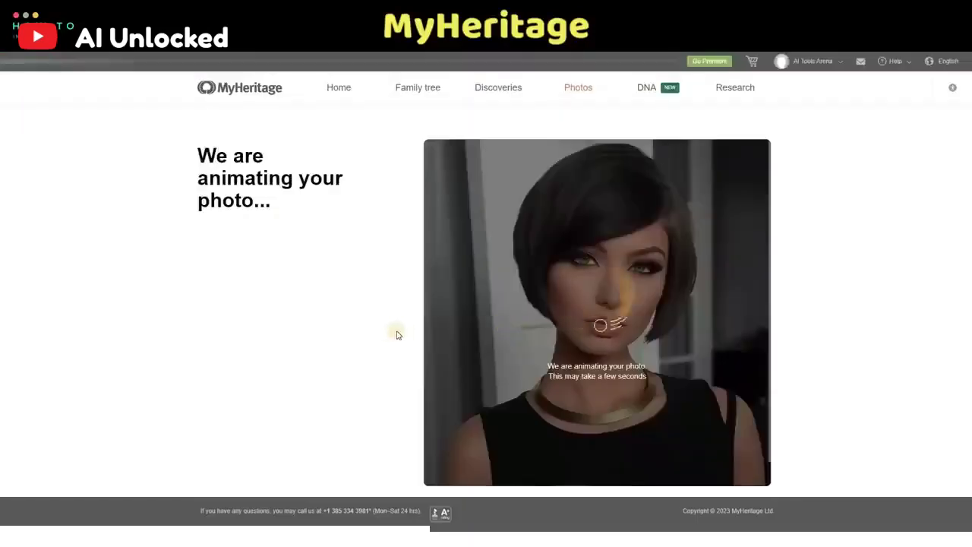
click(299, 297)
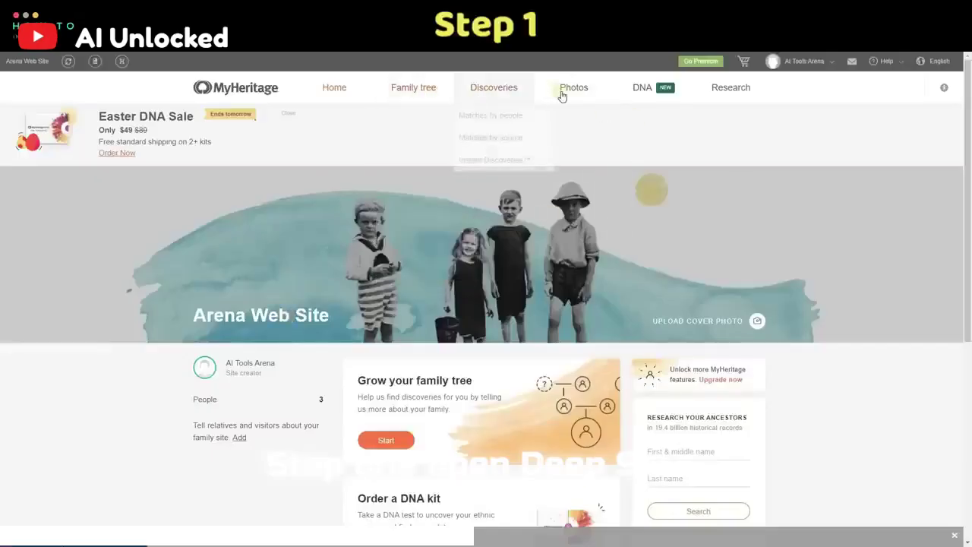
Open DeepStory from the photo features and upload the Albert Einstein portrait from the _Animation folder
mouse_move(562, 95)
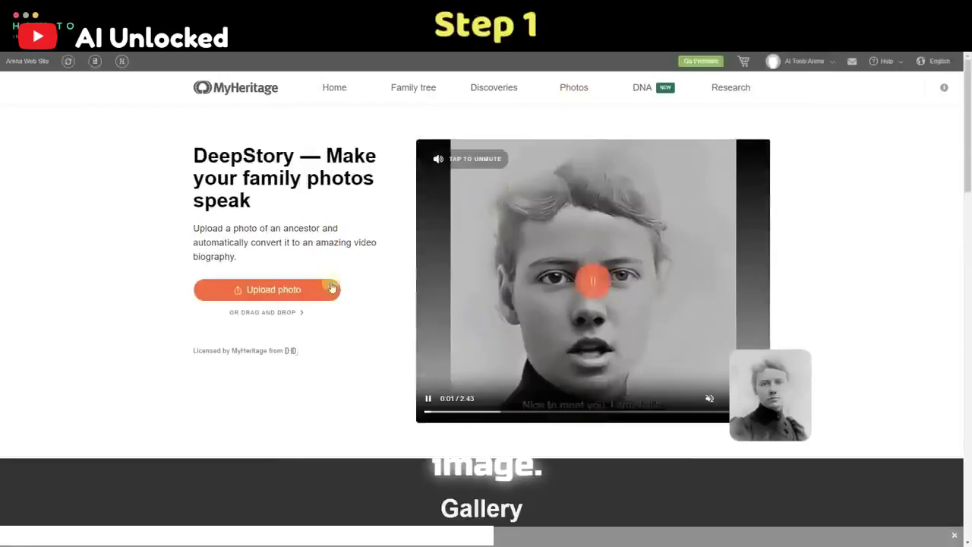
click(283, 291)
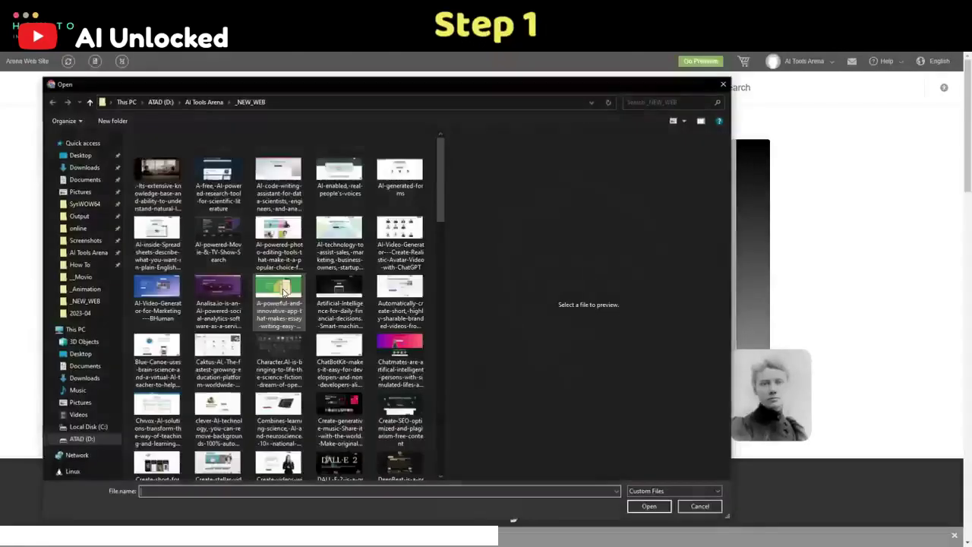
click(85, 289)
click(649, 506)
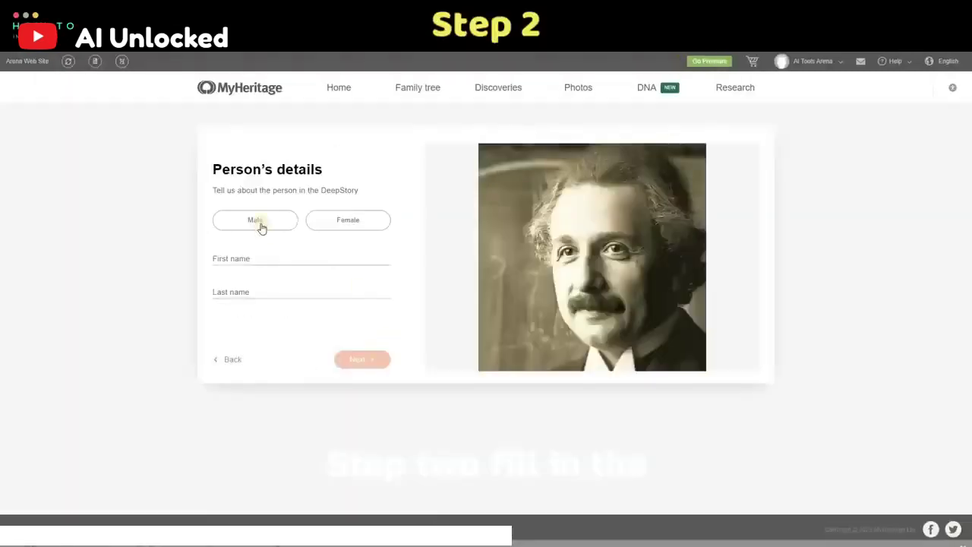
Fill in the person's details as Male, first name Albert, last name Einstein, and continue to the story editor
click(260, 225)
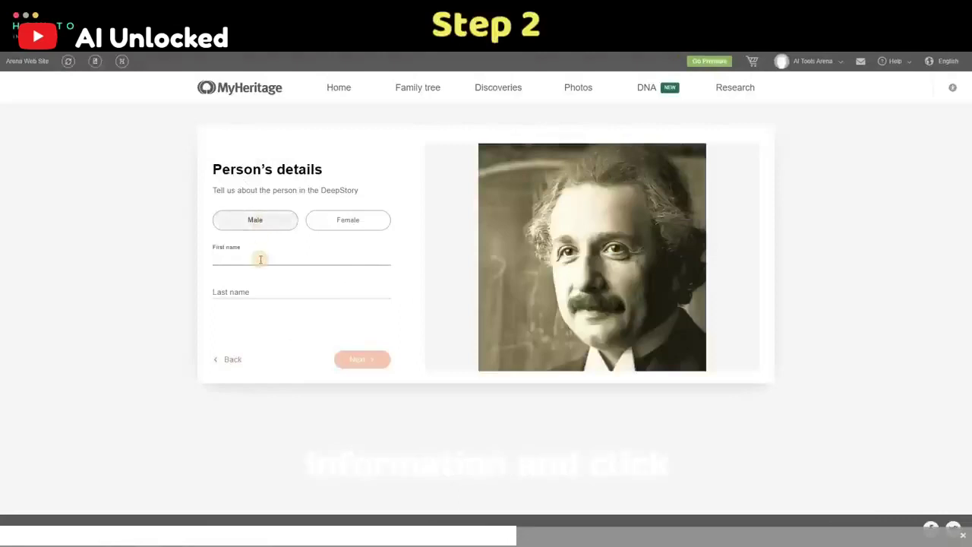
text(Albert)
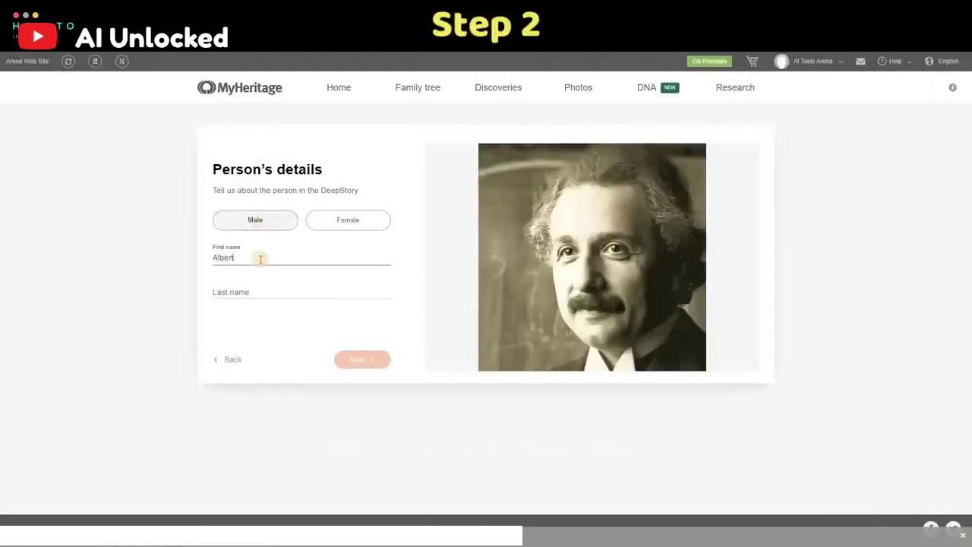
key(Tab)
text(Ei)
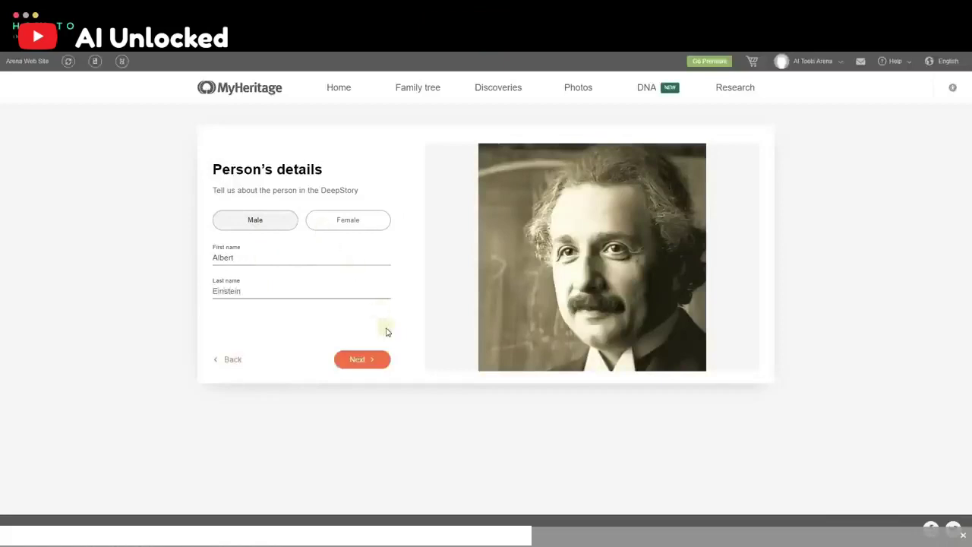
click(380, 357)
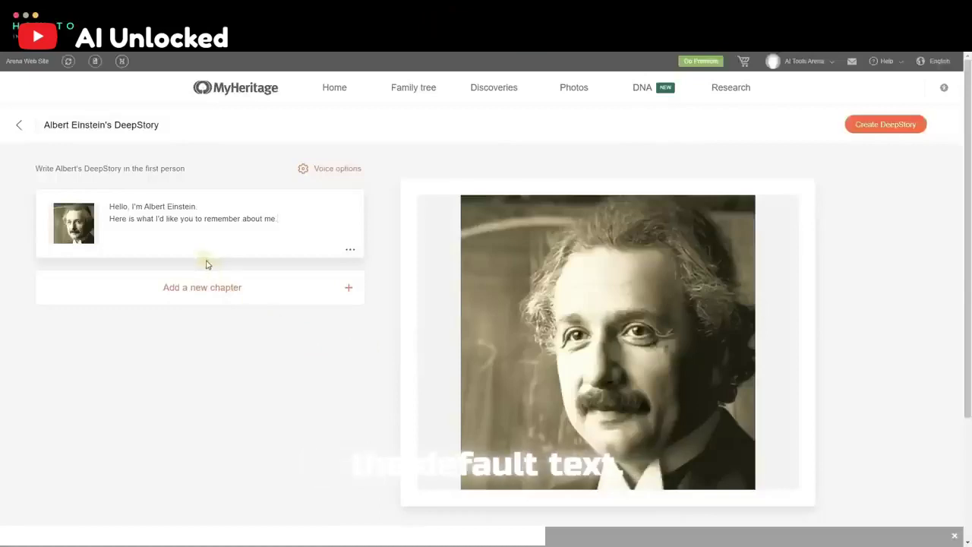
Change the DeepStory voice to Henry - English (U.S.) and save the voice options
click(351, 172)
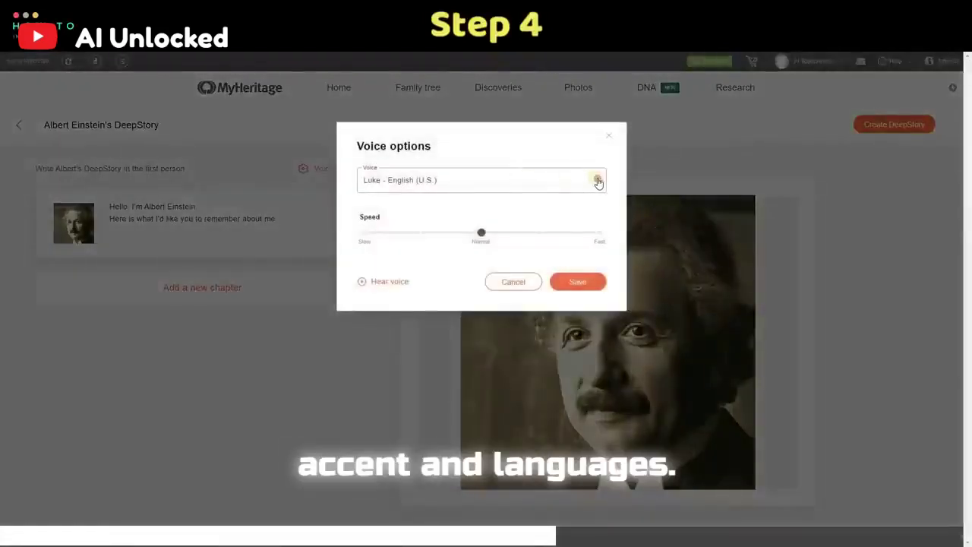
click(598, 181)
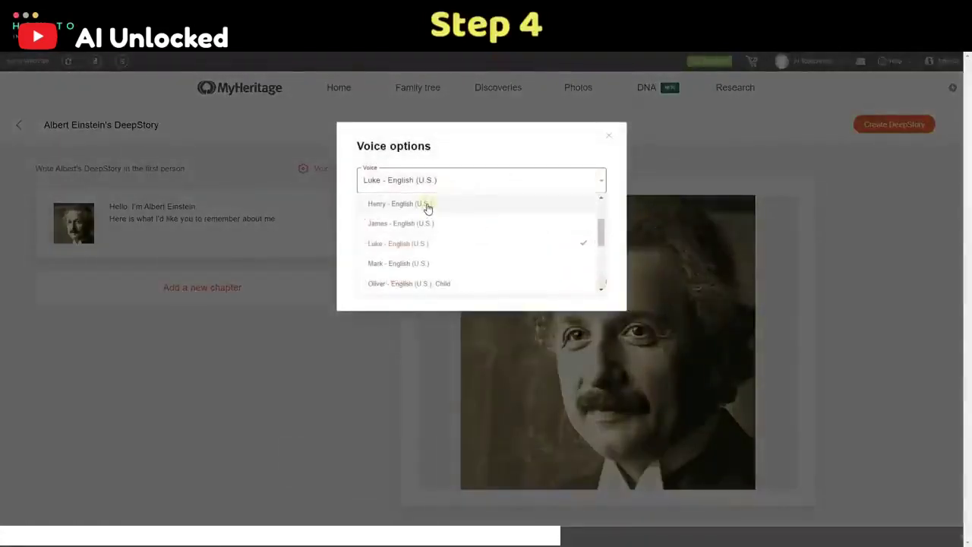
click(487, 206)
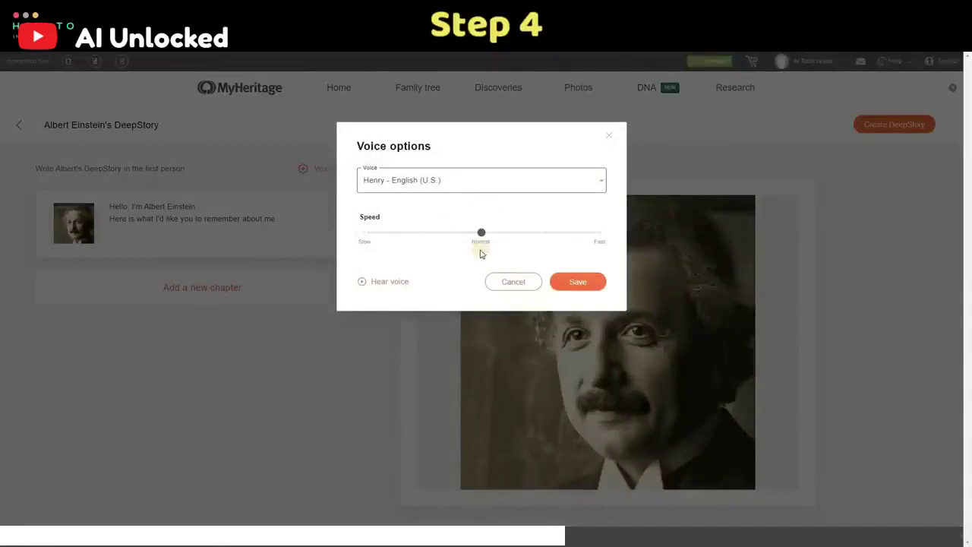
click(578, 281)
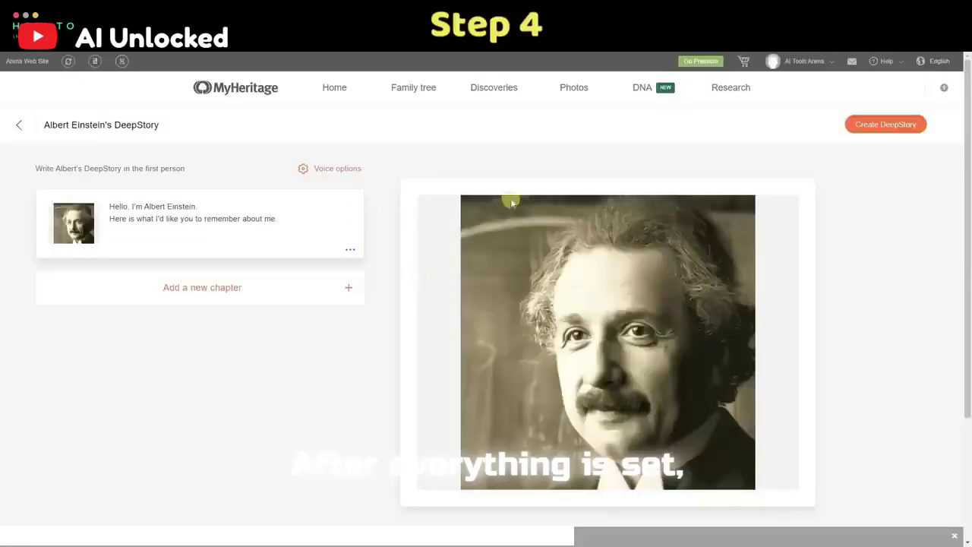
Create the DeepStory video, accepting the service terms, and download the finished result
click(869, 128)
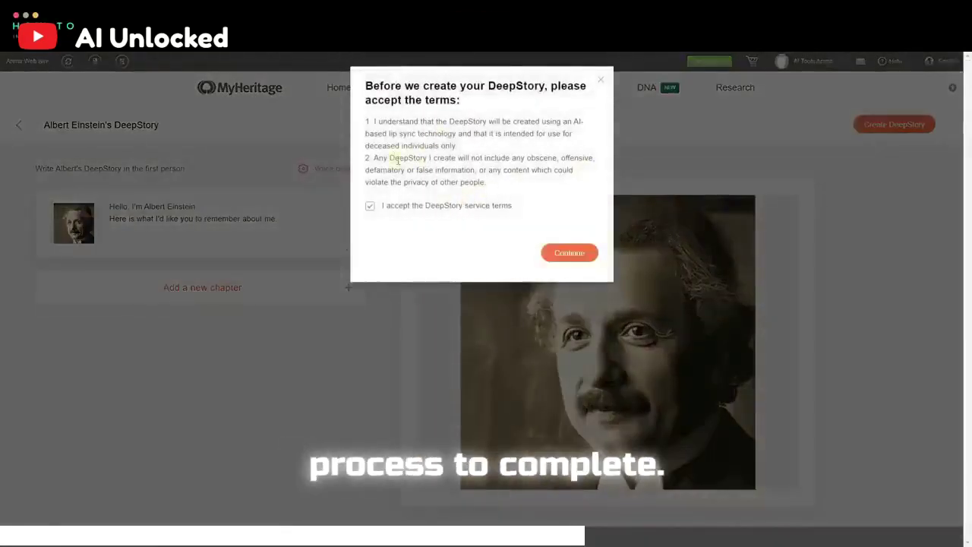
click(568, 252)
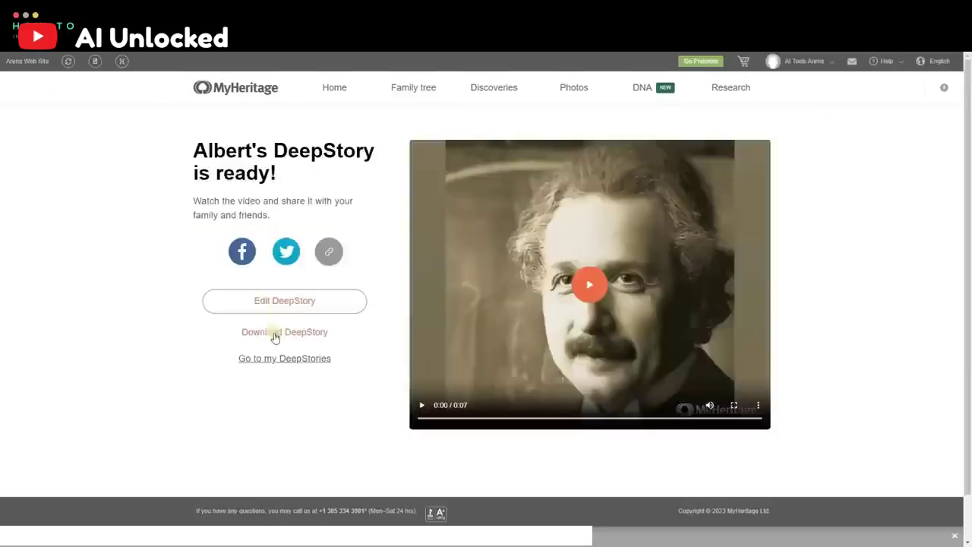
click(275, 332)
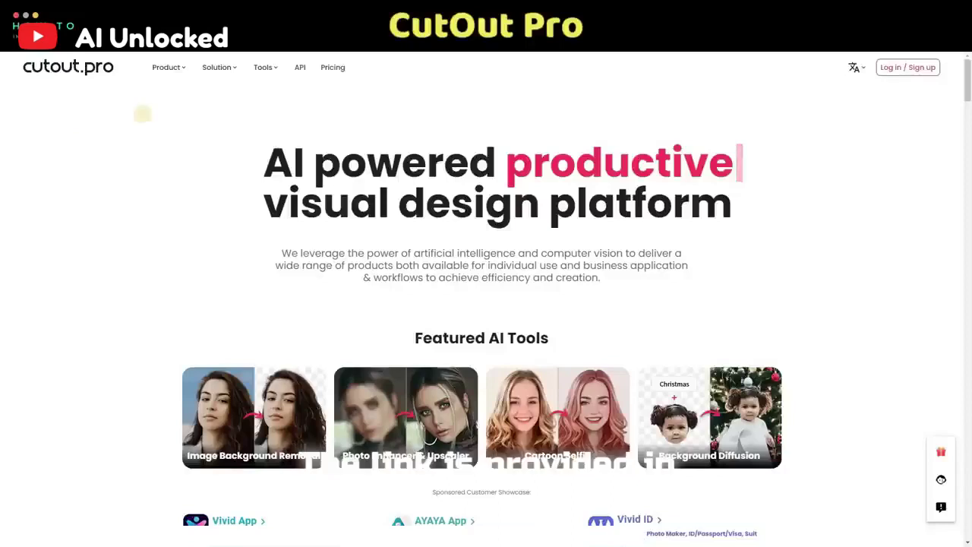
Open the Photo Animer tool in CutOut Pro and upload the face c portrait from the _Animation folder
mouse_move(169, 70)
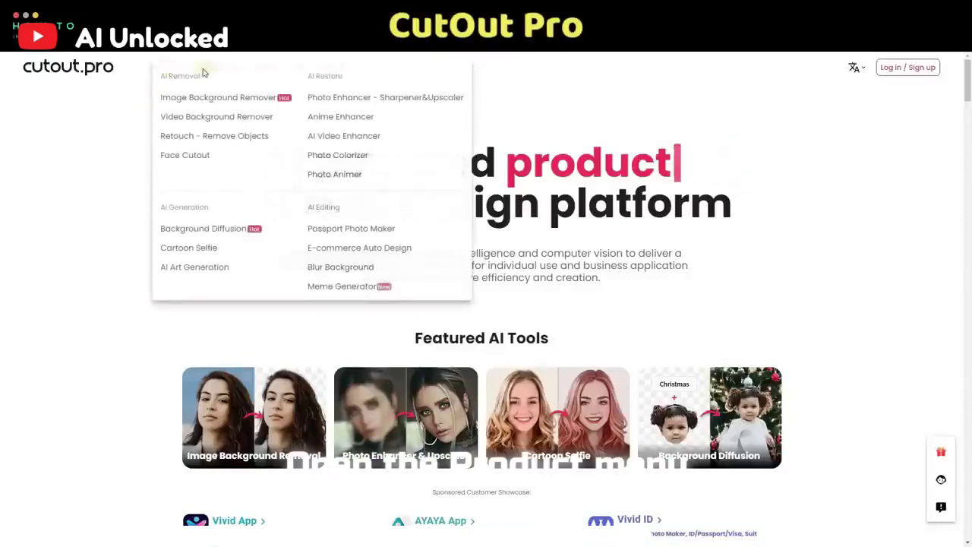
click(332, 174)
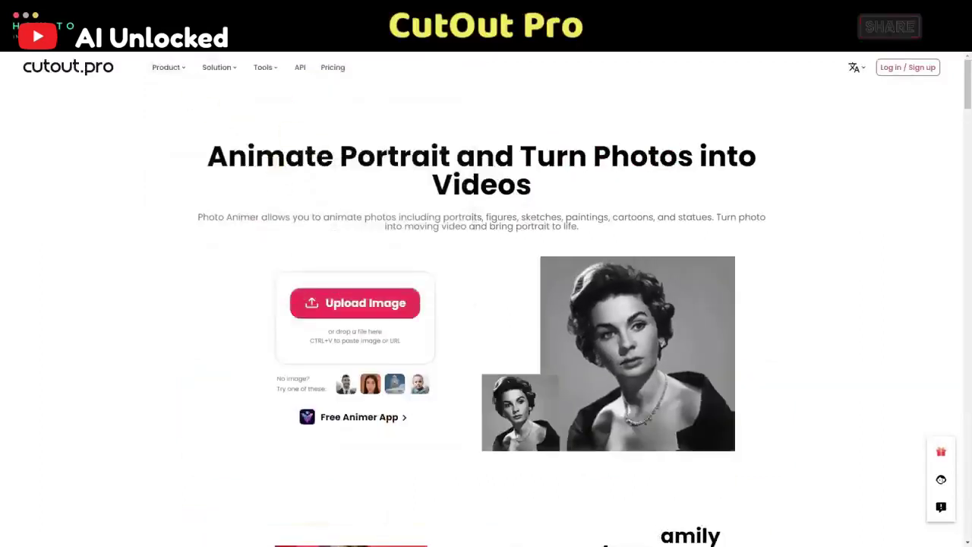
click(357, 313)
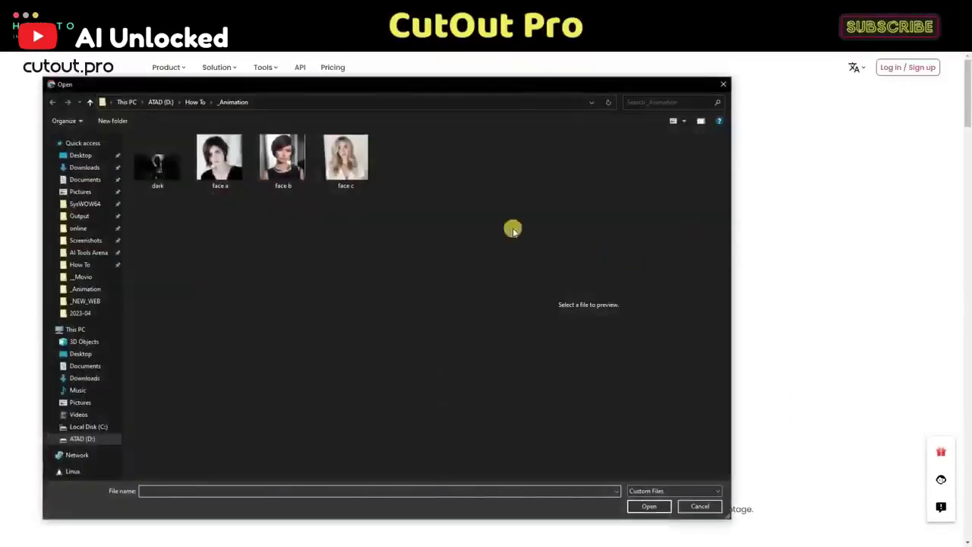
click(351, 157)
click(650, 506)
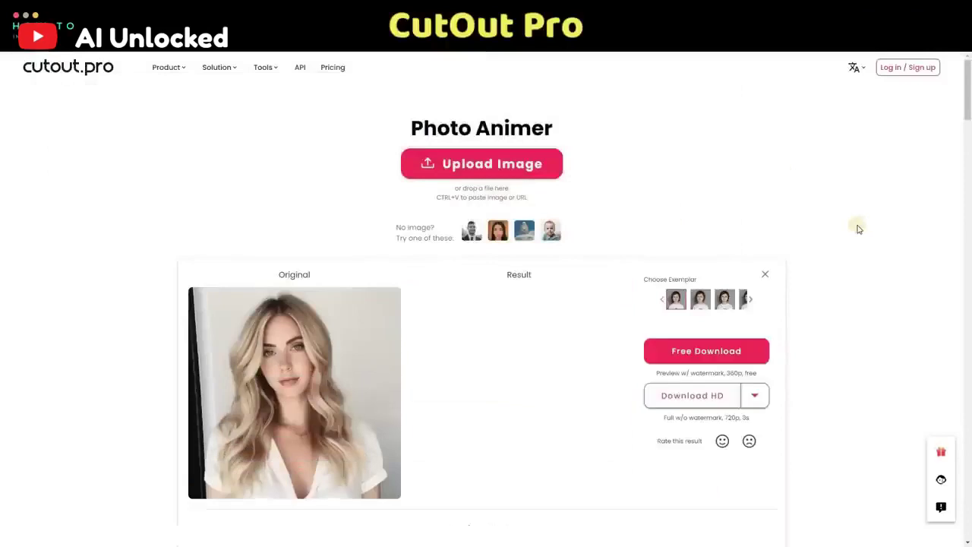
Apply several different exemplars to the uploaded portrait to preview their animations
click(700, 300)
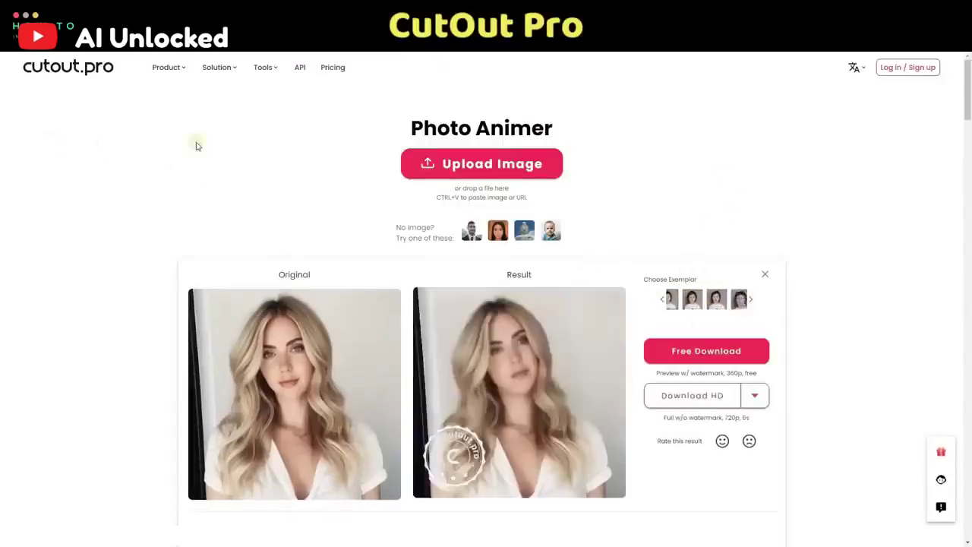
click(715, 299)
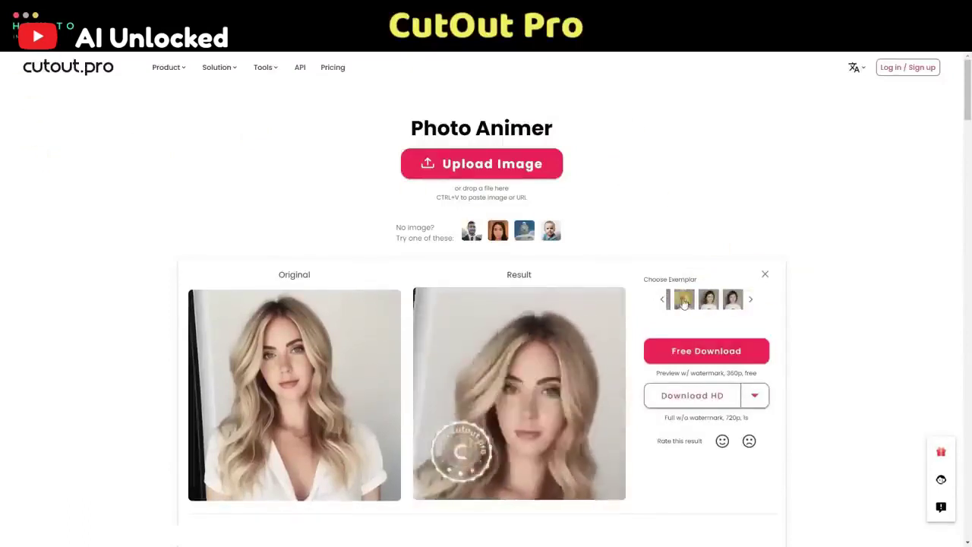
click(751, 302)
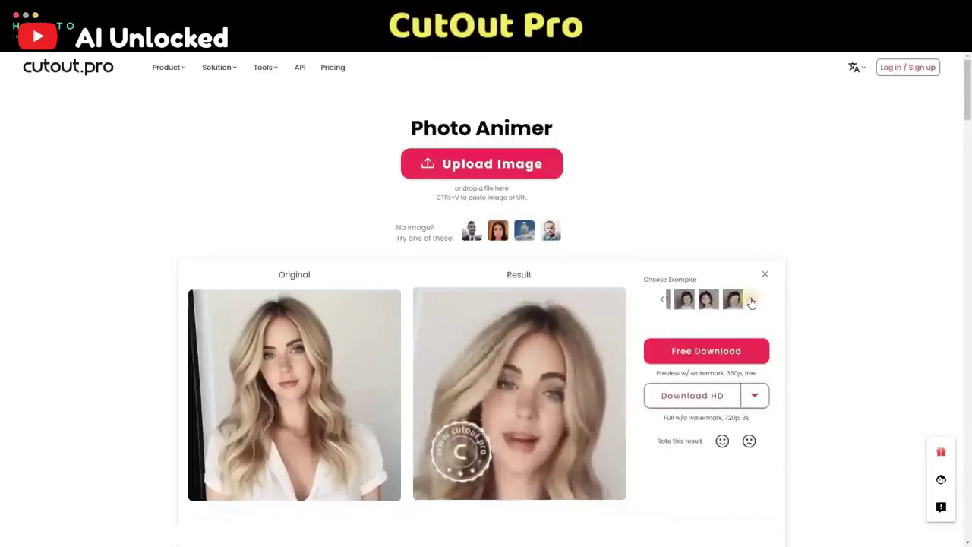
click(676, 300)
click(703, 301)
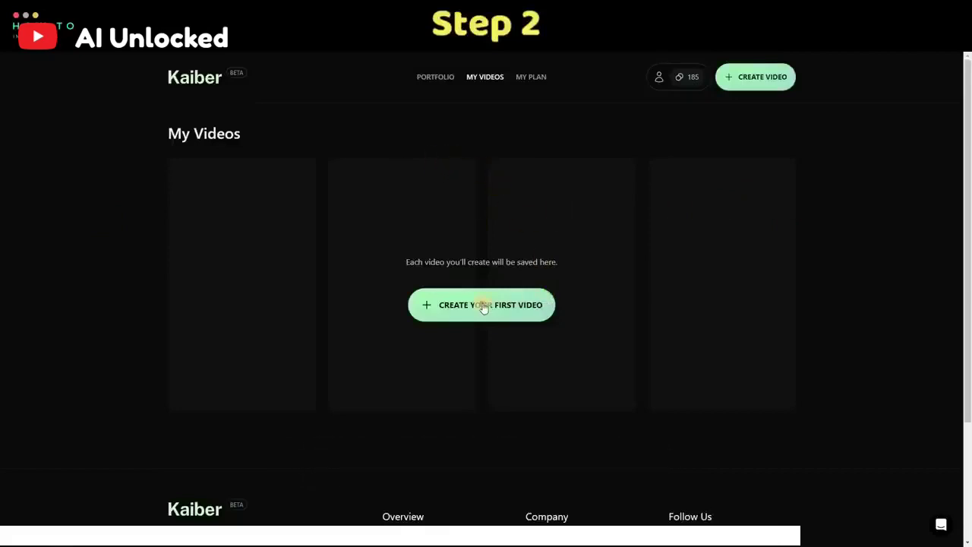
Start a first video in Kaiber, upload the dark image as the initial image, and continue to the prompt
click(483, 307)
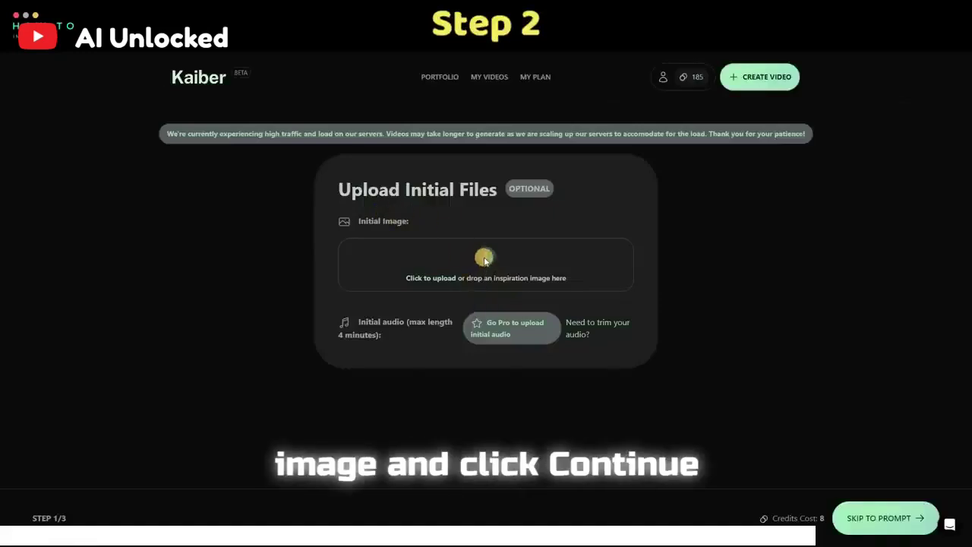
click(484, 259)
click(161, 167)
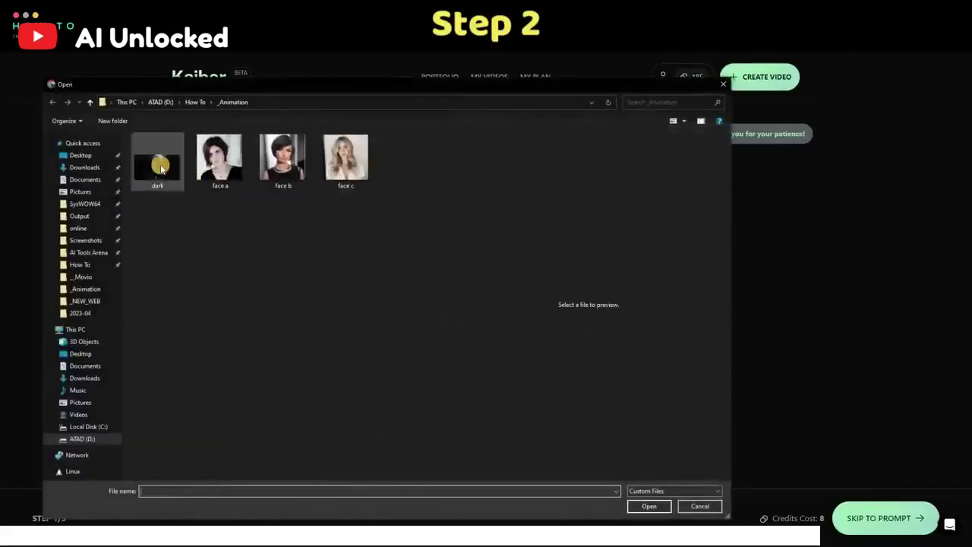
click(649, 506)
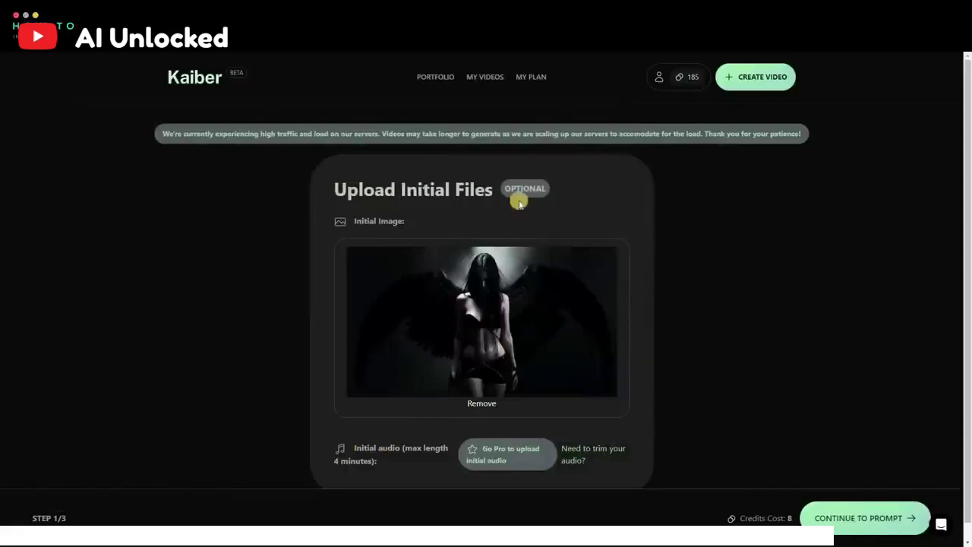
click(838, 518)
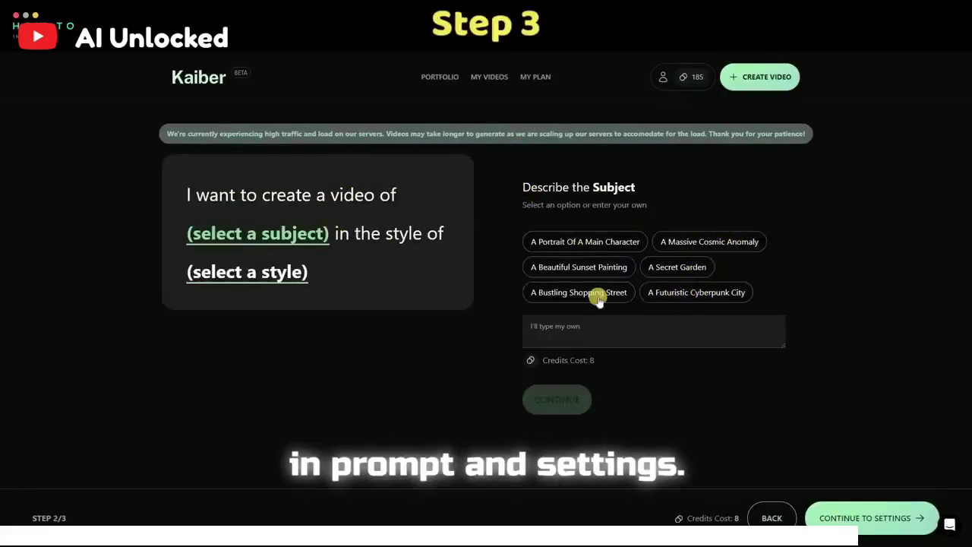
Build the prompt with the subject A Portrait Of A Main Character and the curated style Lost, and continue to the settings
click(585, 244)
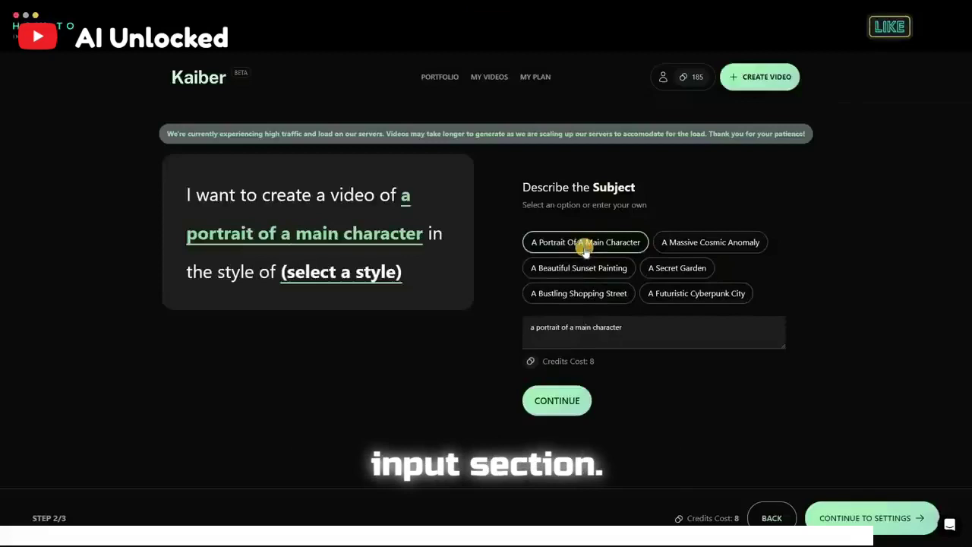
click(574, 399)
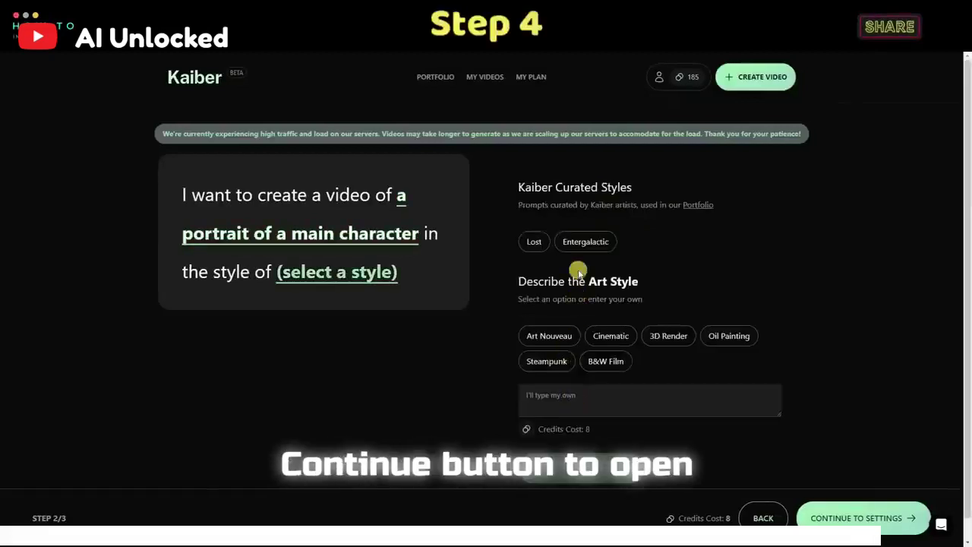
click(536, 243)
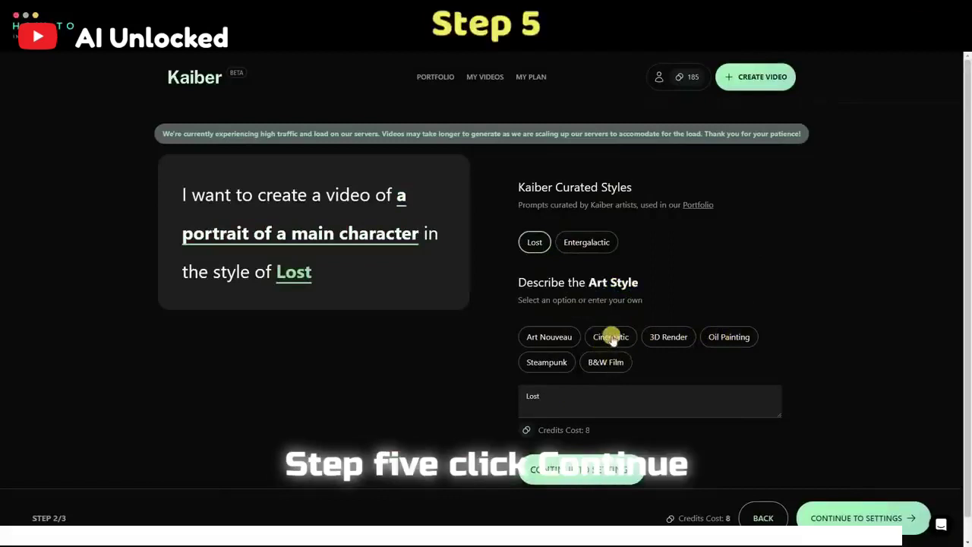
click(587, 472)
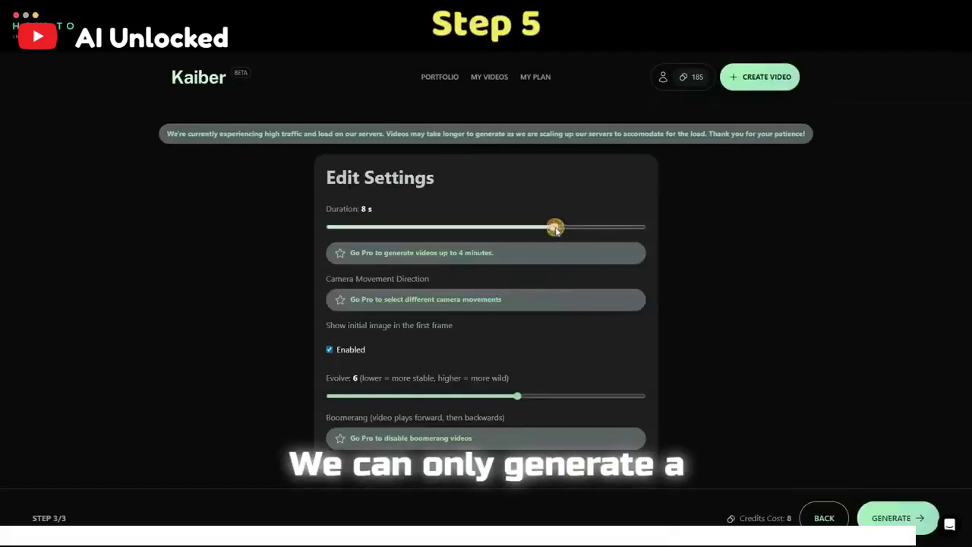
Set the video duration to 10 s and the Evolve value to 0
drag(555, 227, 651, 219)
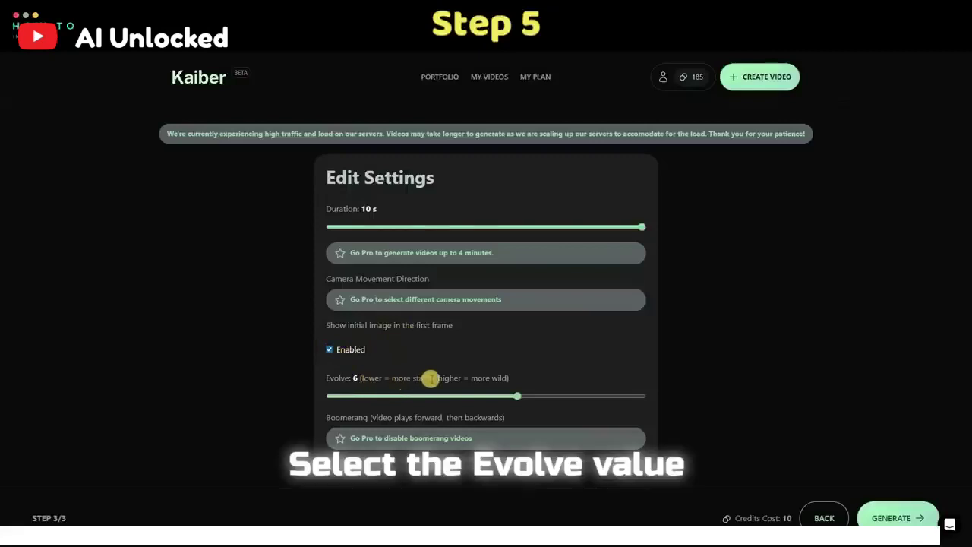
drag(518, 393, 314, 392)
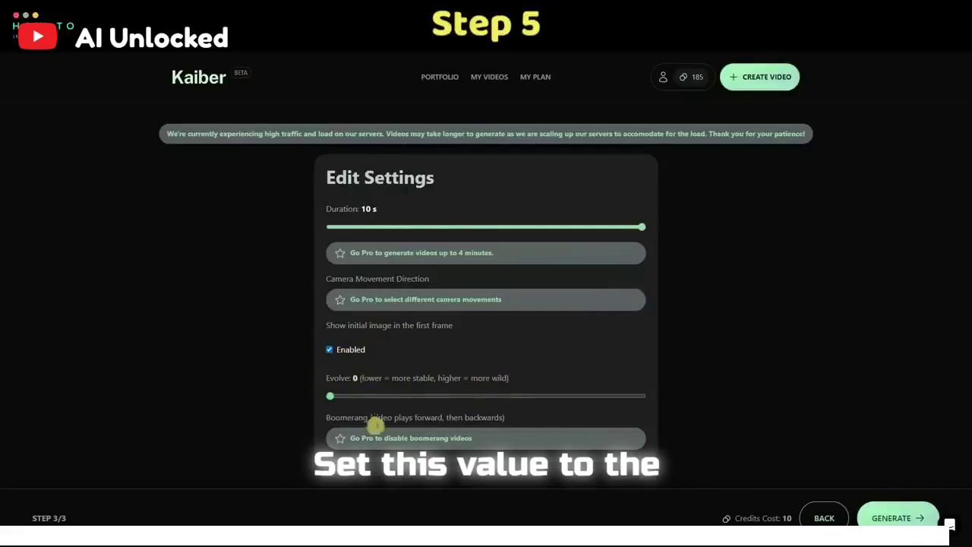